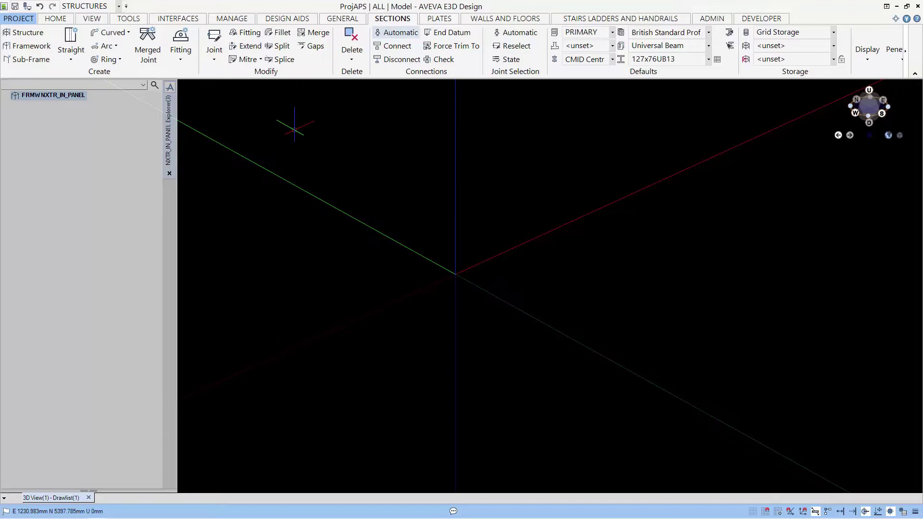
# Move the local coordinate system origin up to E 0 mm, N 0 mm, U 3000 mm
pyautogui.click(92, 19)
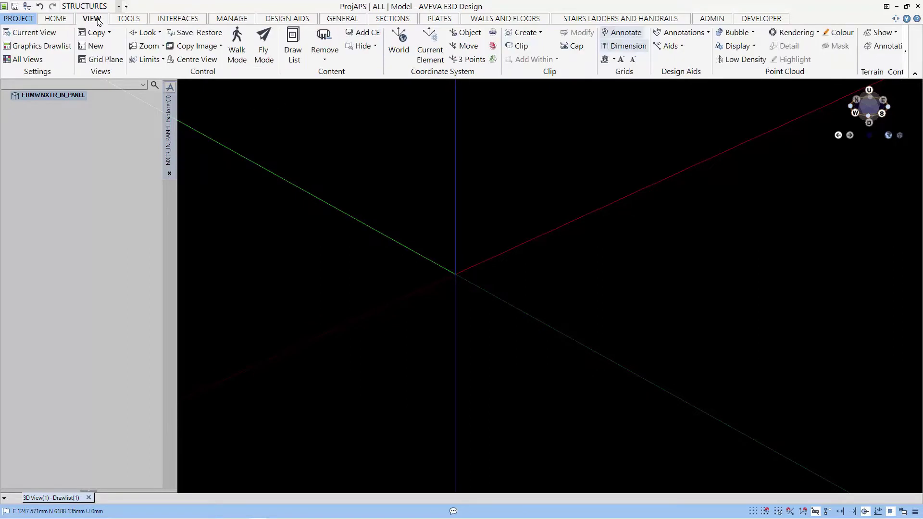
pyautogui.click(468, 46)
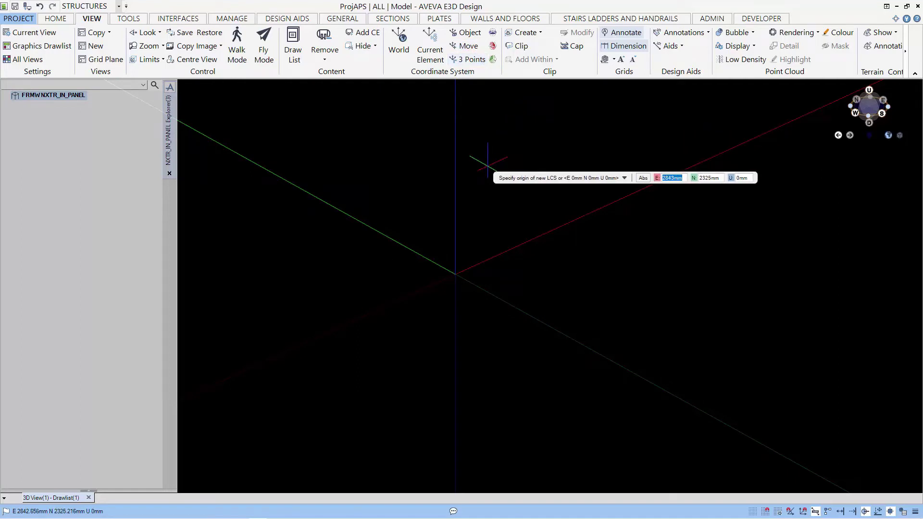
pyautogui.write('00')
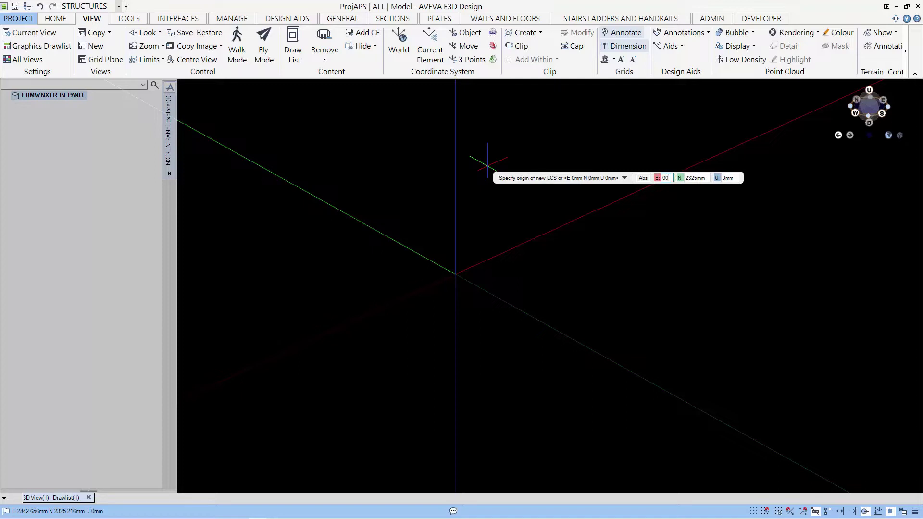
pyautogui.press('BackSpace')
pyautogui.press('Tab')
pyautogui.write('0')
pyautogui.press('Tab')
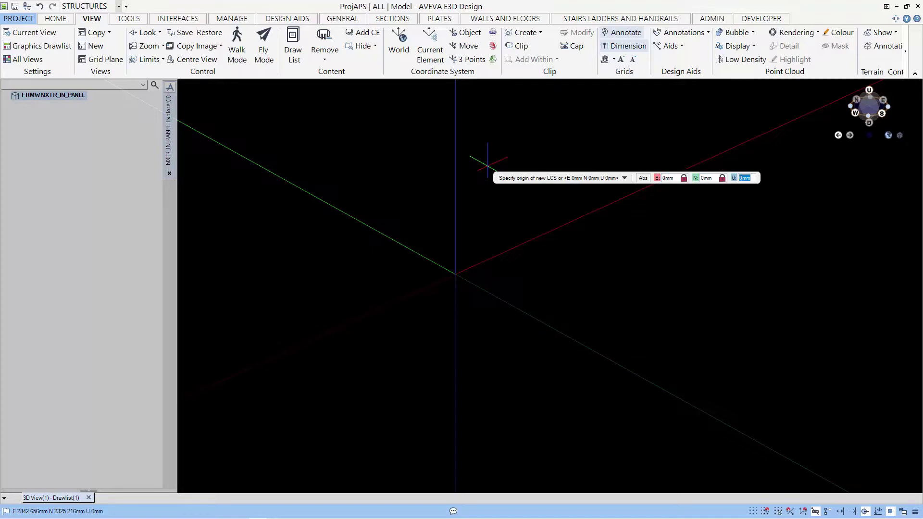
pyautogui.write('3000')
pyautogui.press('Return')
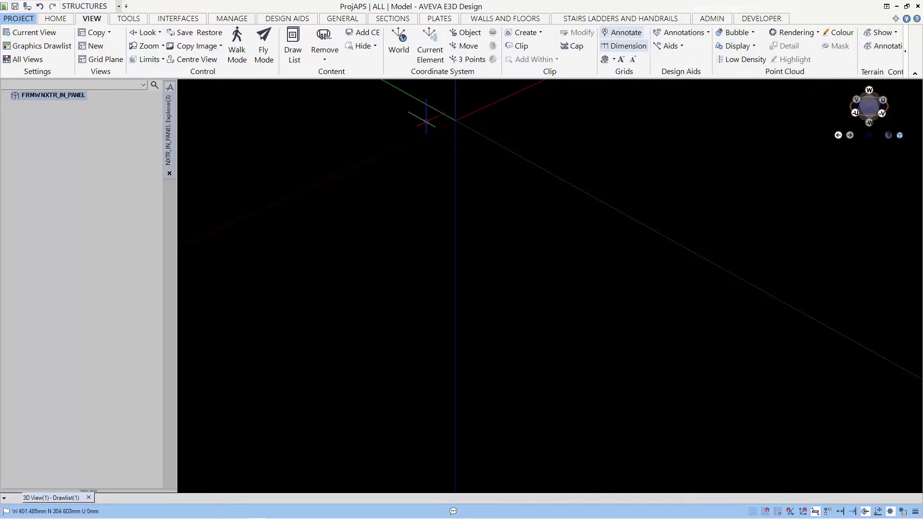
pyautogui.scroll(3, 452, 111)
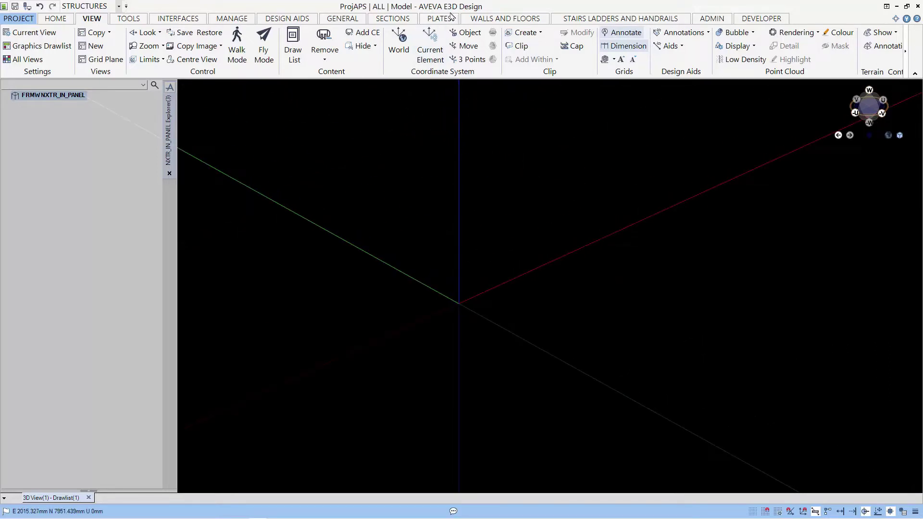
# Draw a two-point rectangular plate panel from corner 0,0 to 8000,8000 mm
pyautogui.click(439, 19)
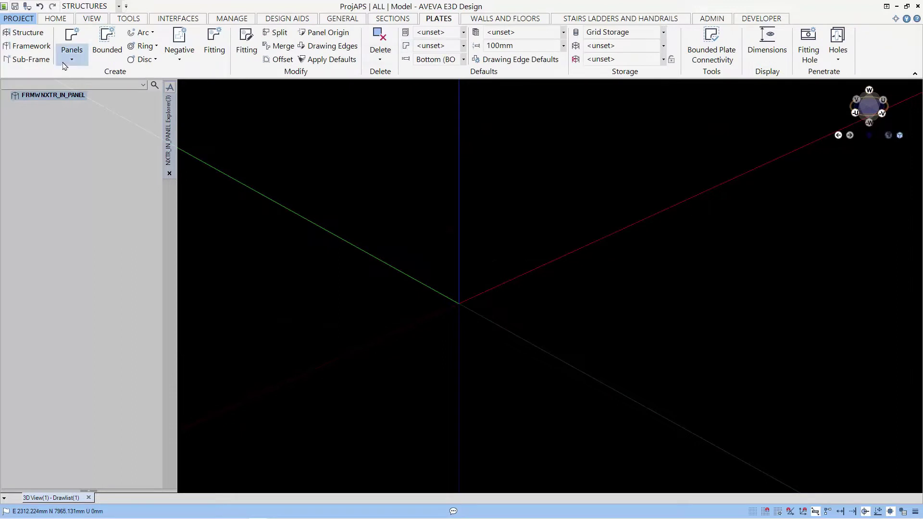
pyautogui.click(71, 54)
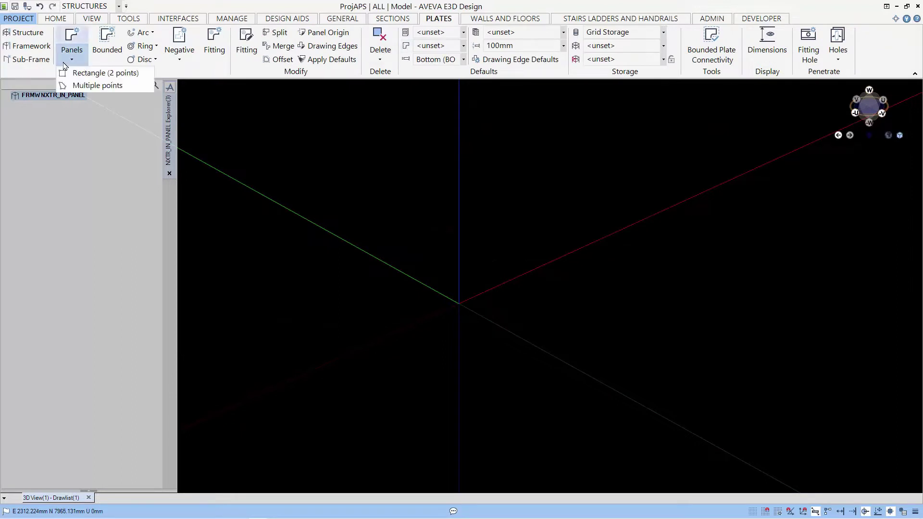
pyautogui.click(126, 76)
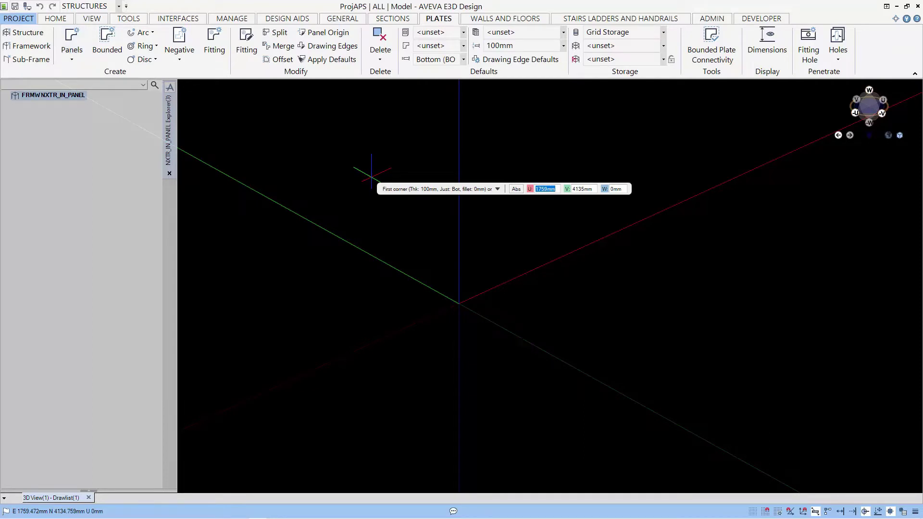
pyautogui.write('0')
pyautogui.press('Tab')
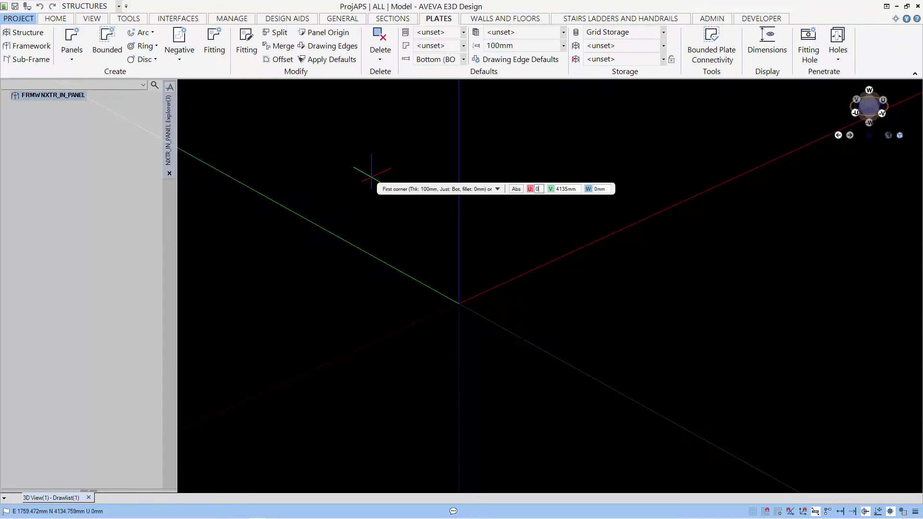
pyautogui.write('0')
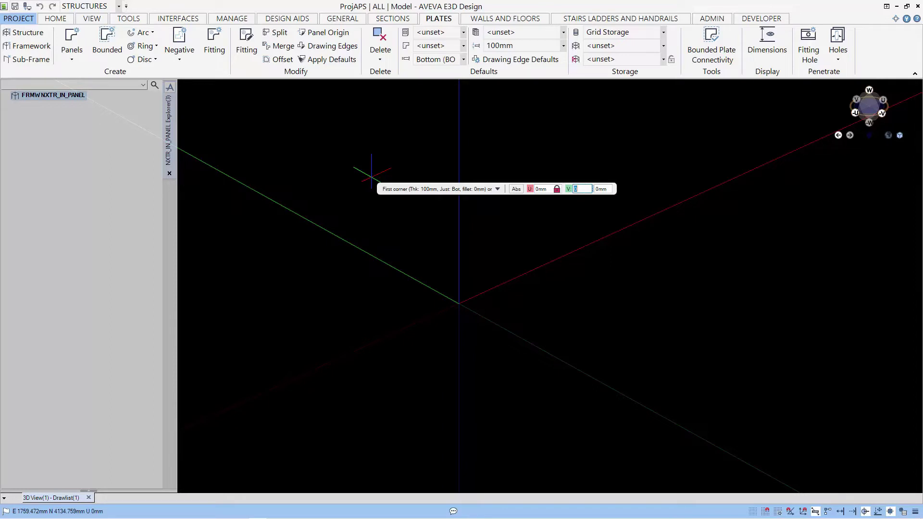
pyautogui.press('Return')
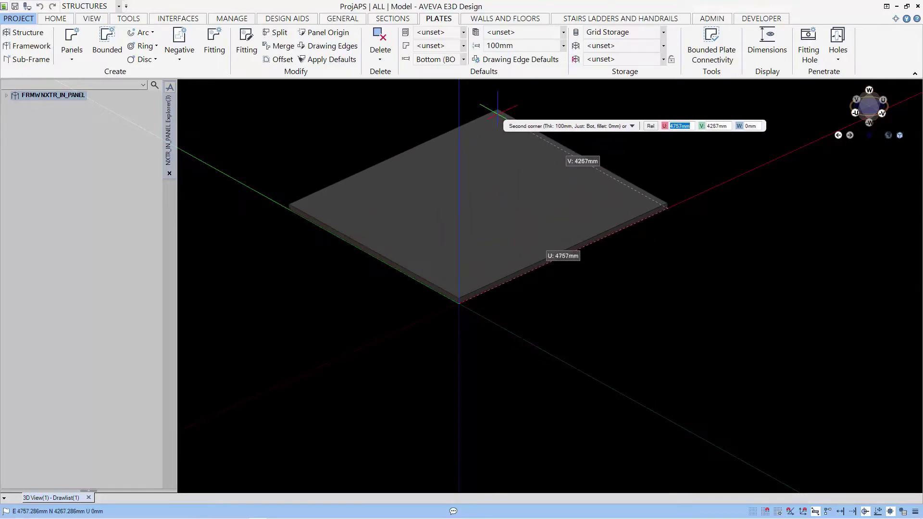
pyautogui.write('800')
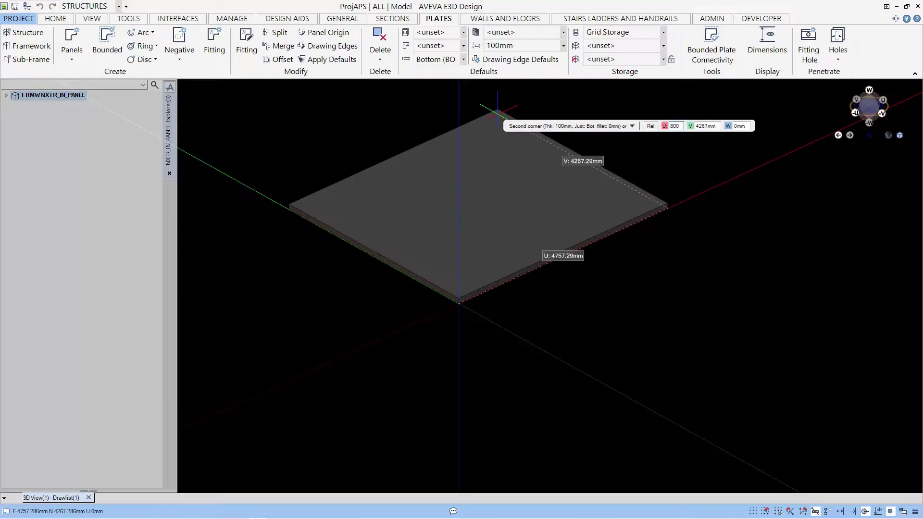
pyautogui.write('0mm')
pyautogui.press('Tab')
pyautogui.write('8000')
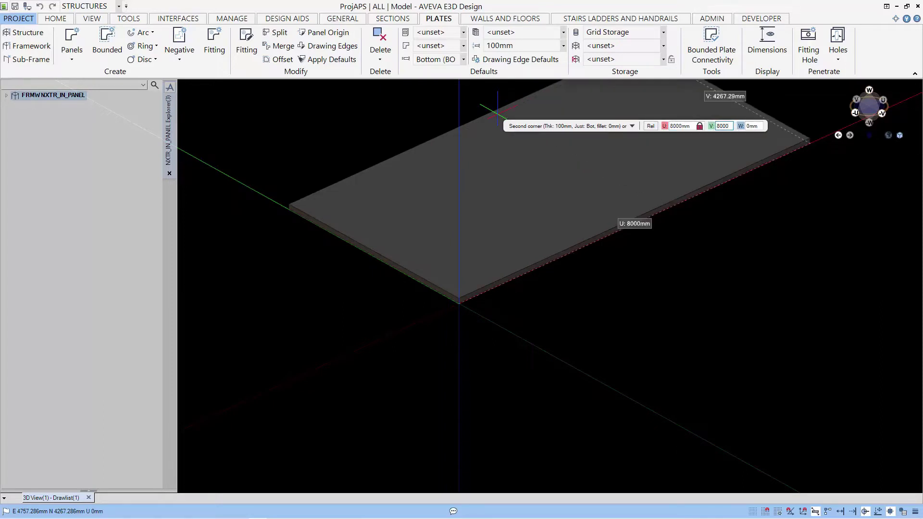
pyautogui.press('Return')
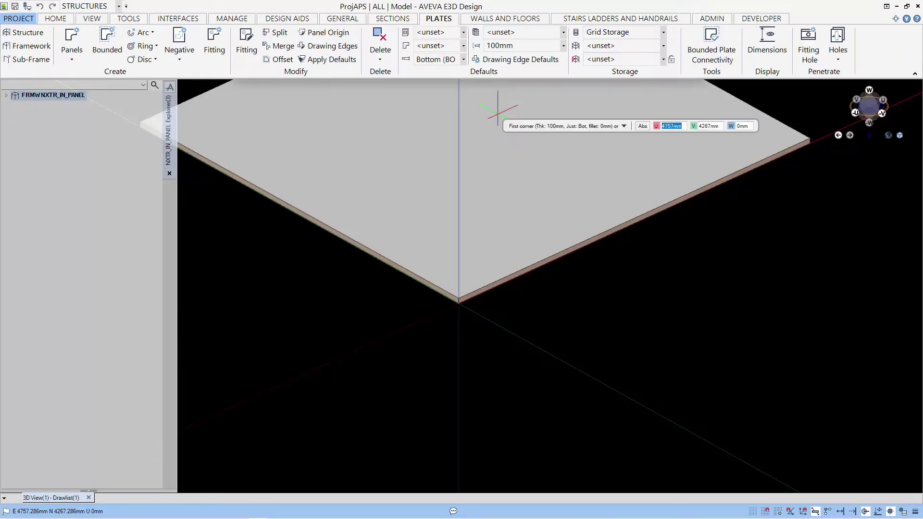
pyautogui.scroll(-3, 581, 192)
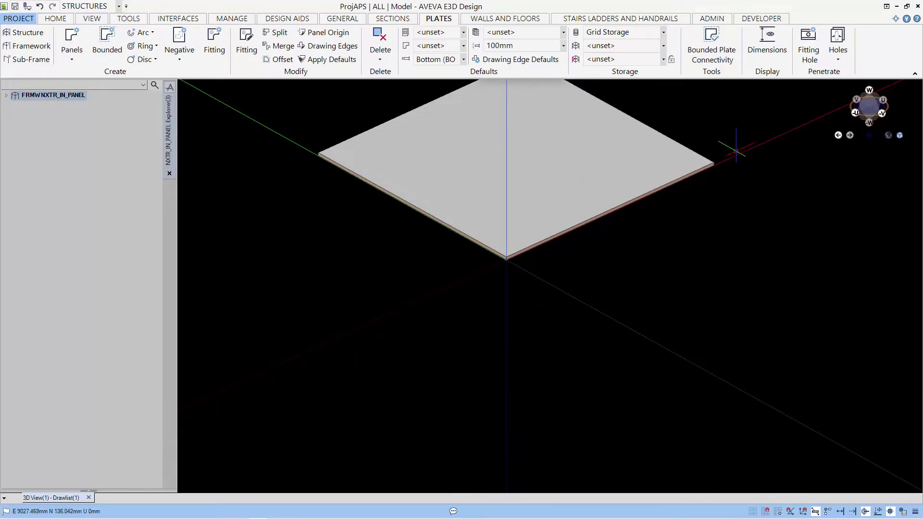
# Switch the view back to world coordinates and show the 8000 mm plate from the top in plan
pyautogui.click(888, 135)
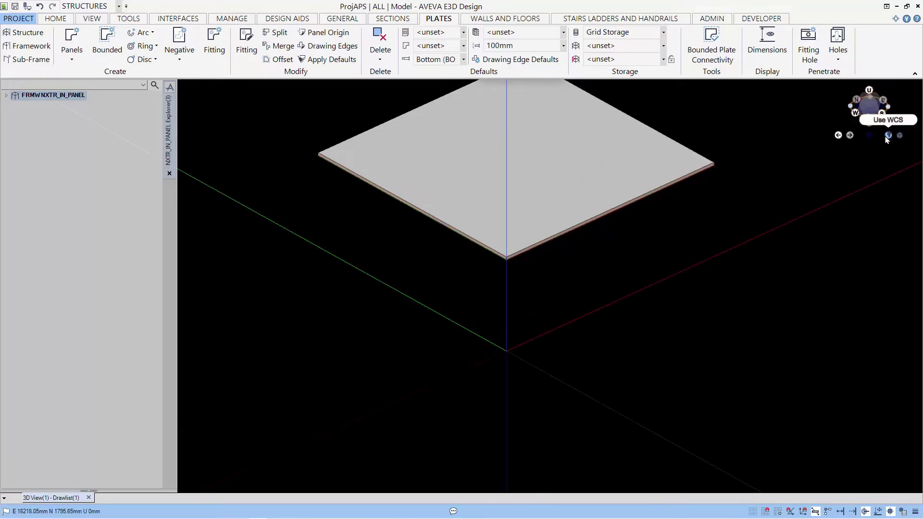
pyautogui.scroll(-2, 649, 184)
pyautogui.moveTo(597, 232)
pyautogui.mouseDown(button='middle')
pyautogui.moveTo(619, 224)
pyautogui.moveTo(613, 231)
pyautogui.mouseUp(button='middle')
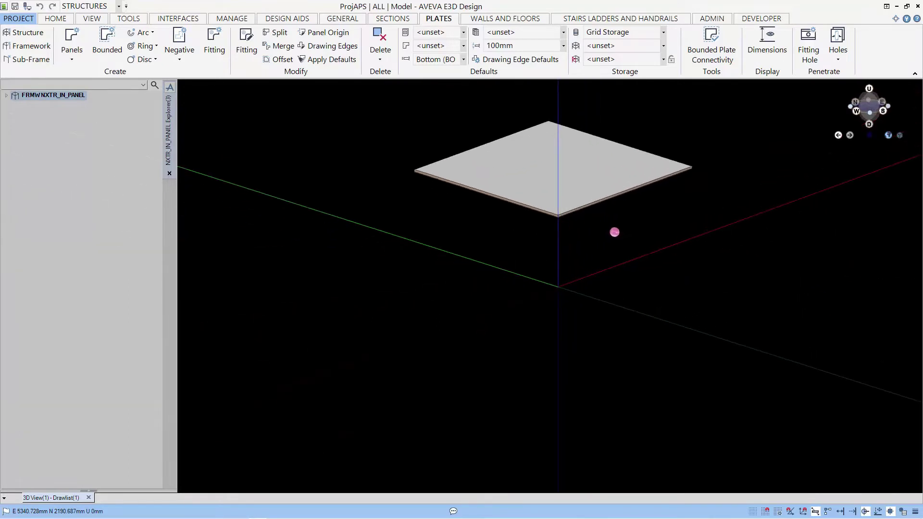
pyautogui.keyDown('shift'); pyautogui.moveTo(613, 151); pyautogui.dragTo(611, 165, button='middle'); pyautogui.keyUp('shift')
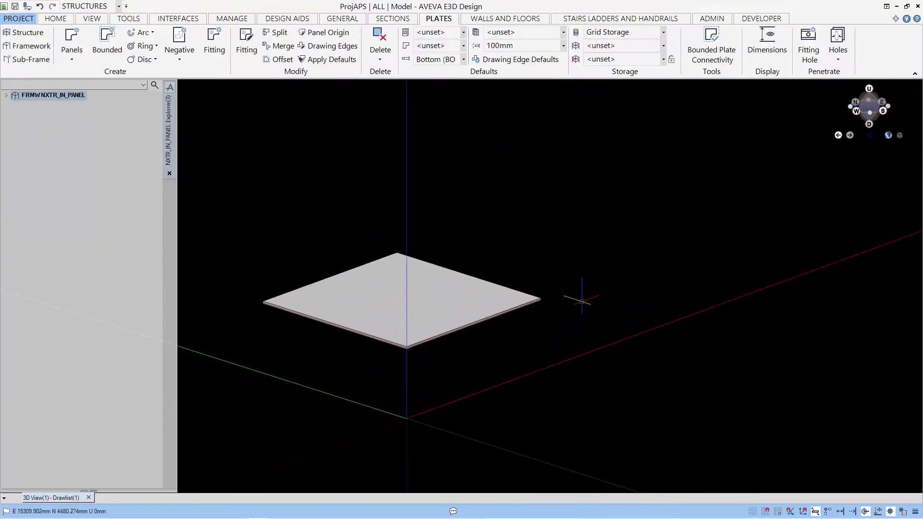
pyautogui.moveTo(582, 295); pyautogui.dragTo(563, 301, button='middle')
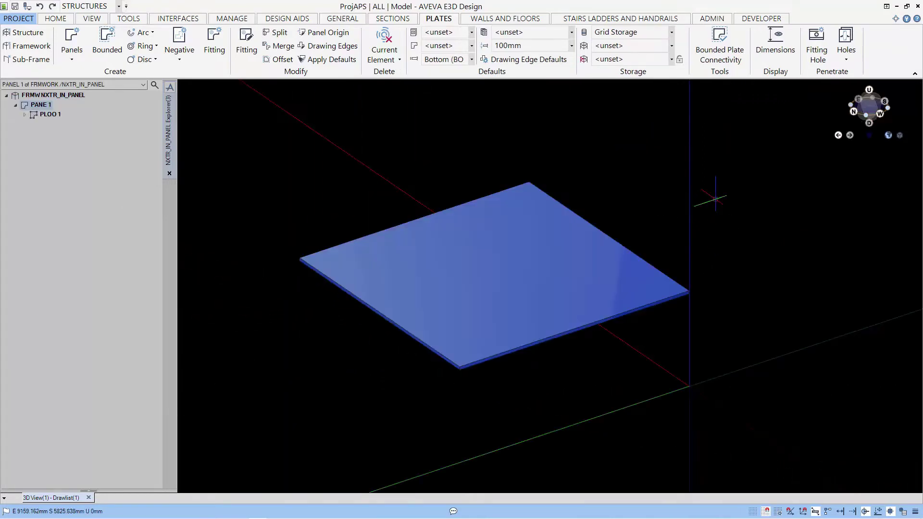
pyautogui.click(869, 91)
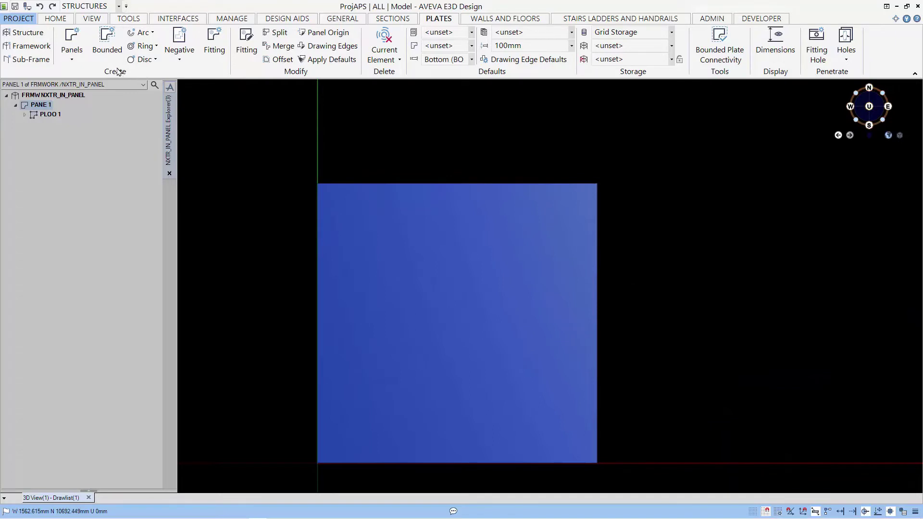
# Cut a six-cornered multi-point negative opening near the plate's lower-left corner and inspect loop PLOO 2
pyautogui.click(180, 57)
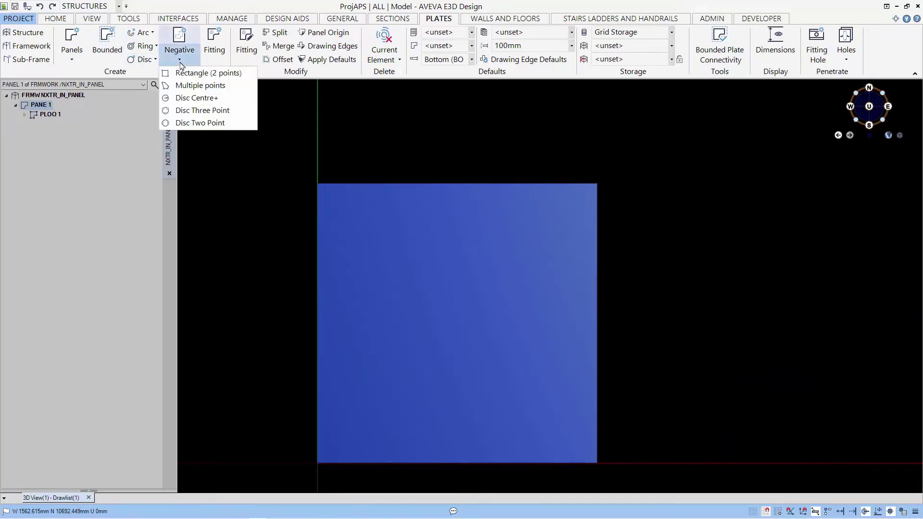
pyautogui.click(206, 87)
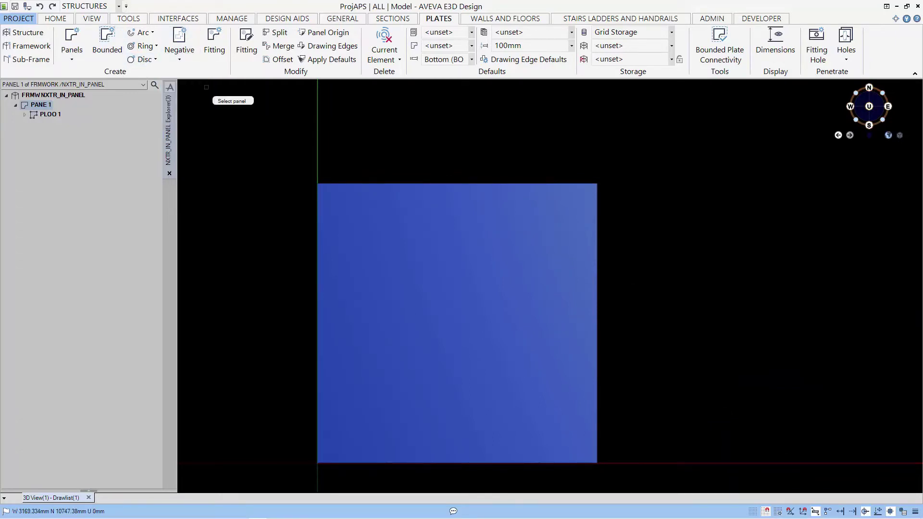
pyautogui.click(392, 388)
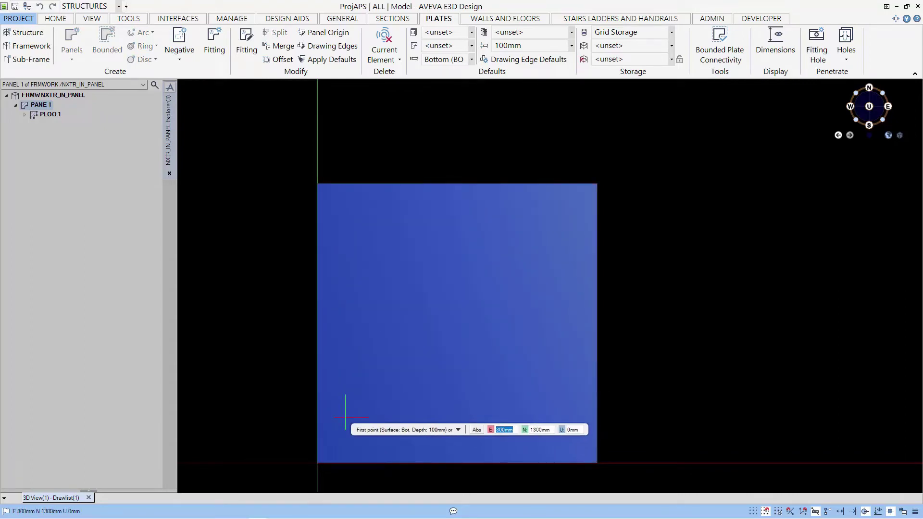
pyautogui.click(345, 417)
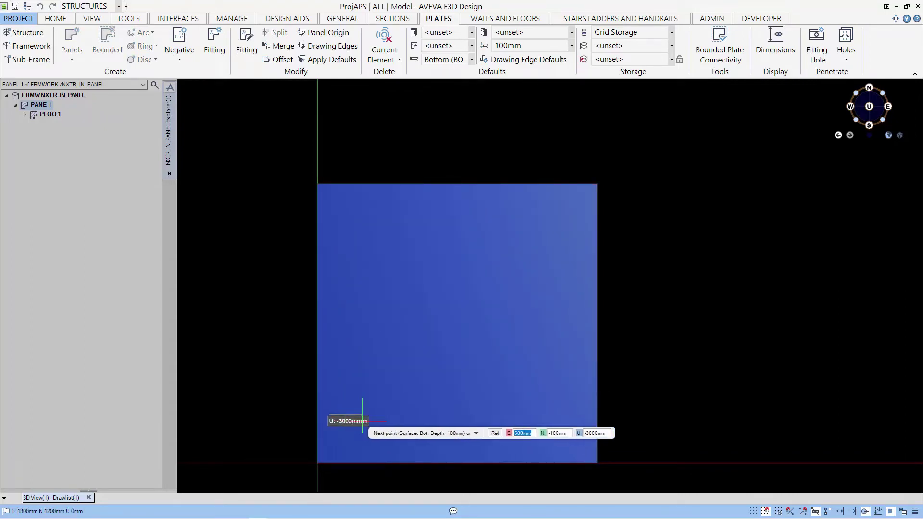
pyautogui.click(391, 418)
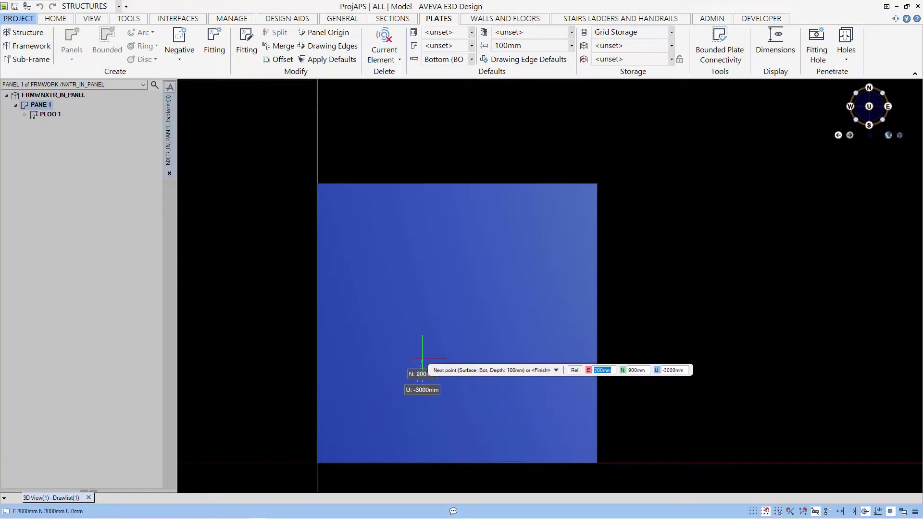
pyautogui.click(342, 358)
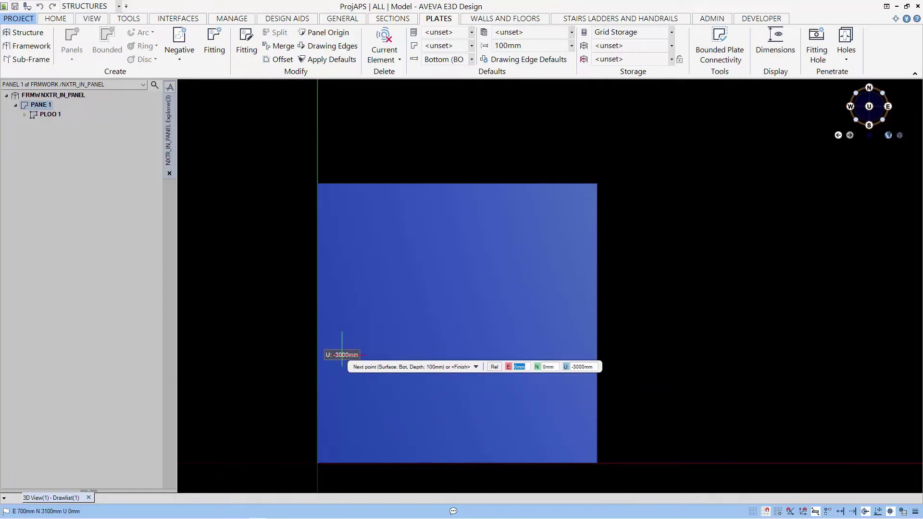
pyautogui.rightClick(342, 356)
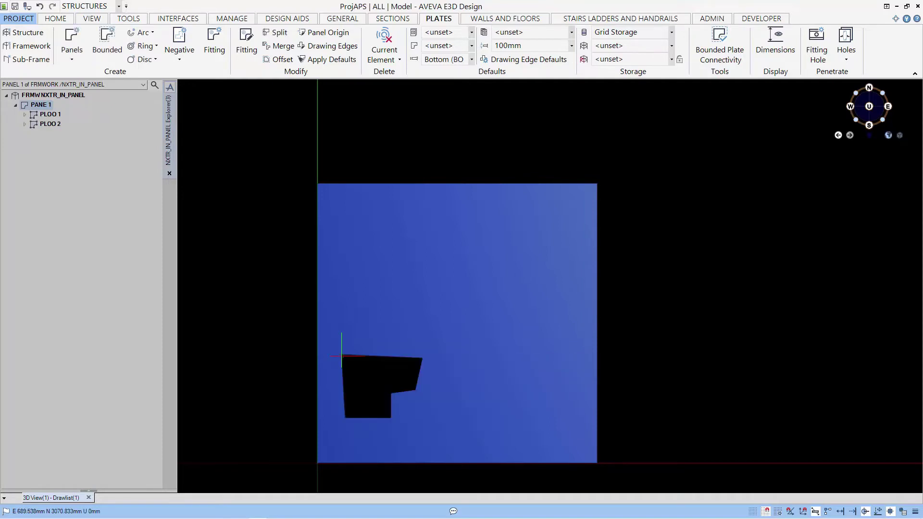
pyautogui.click(54, 124)
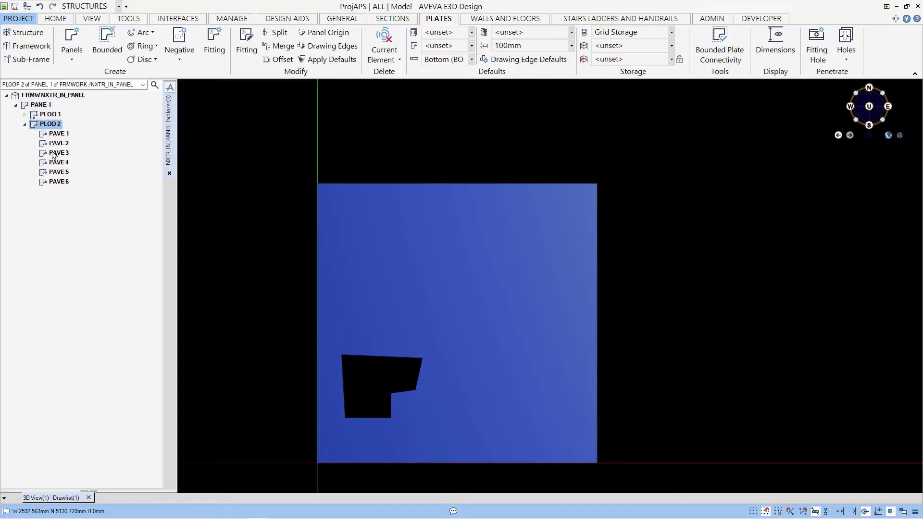
pyautogui.doubleClick(49, 126)
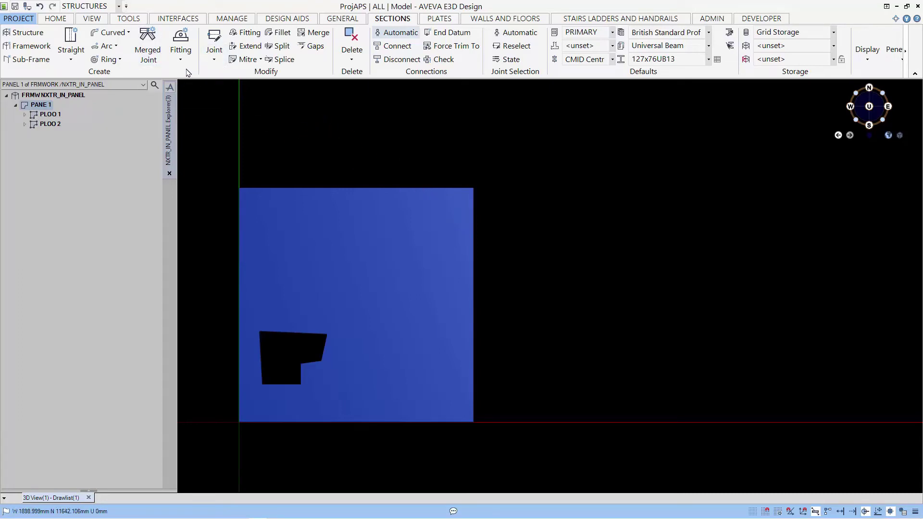
# Review the Negative cut-out shape options on the Plates tab, closing them without choosing one
pyautogui.click(436, 20)
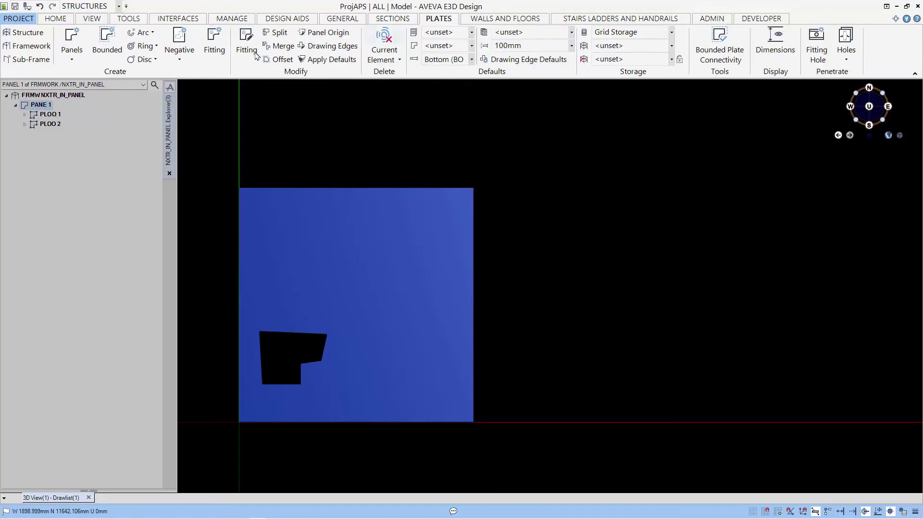
pyautogui.click(176, 61)
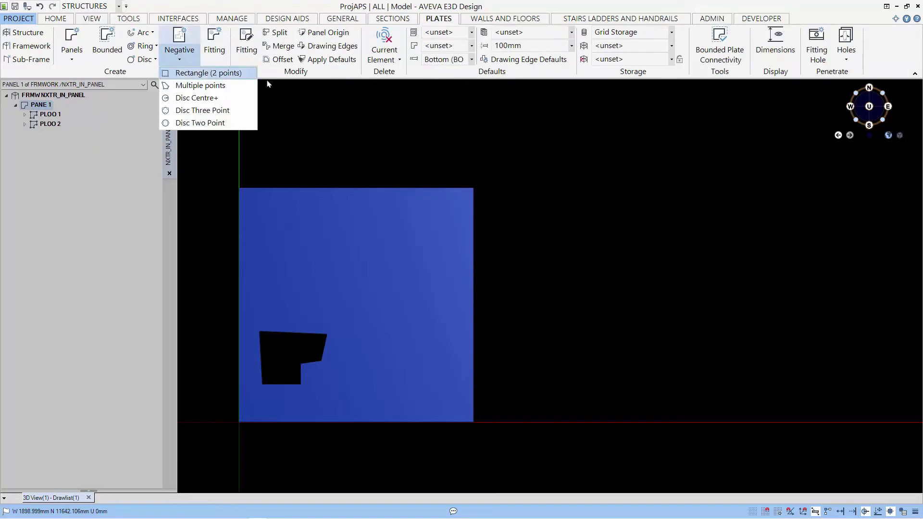
pyautogui.click(300, 98)
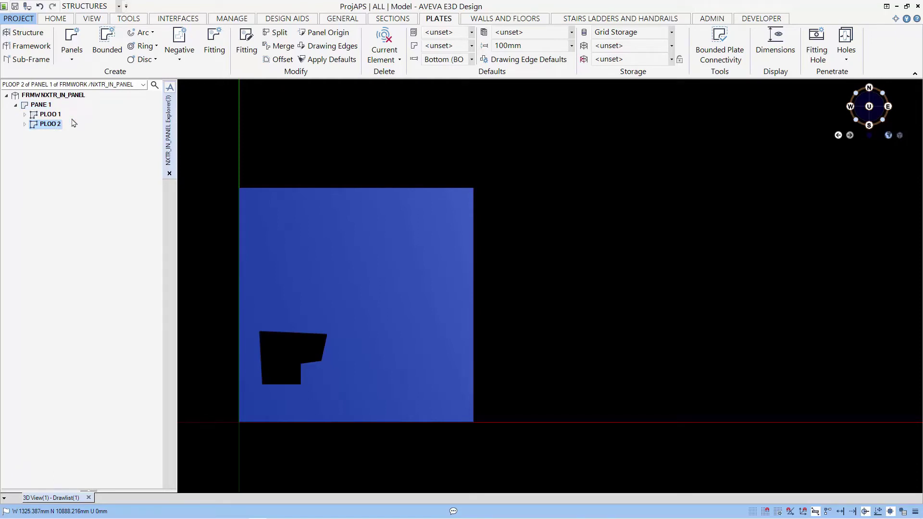
# Switch the design discipline to Equipment
pyautogui.click(118, 7)
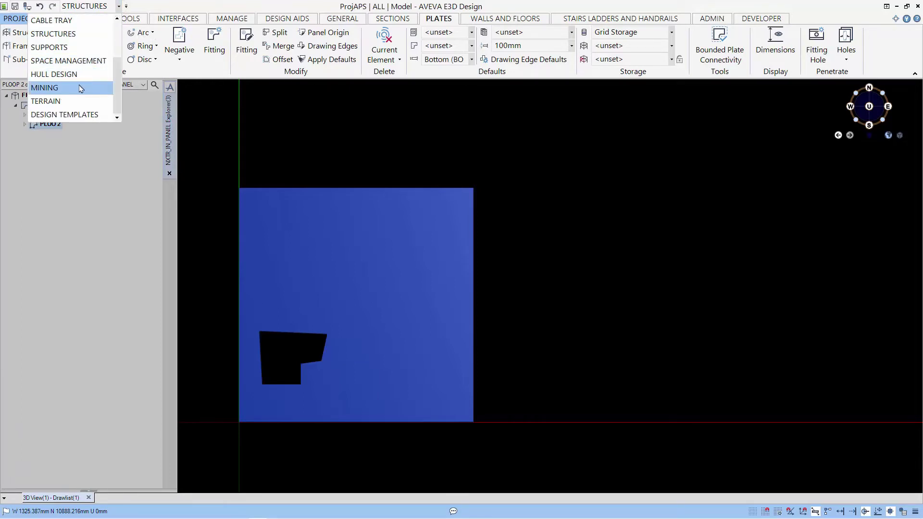
pyautogui.scroll(3, 80, 88)
pyautogui.click(79, 40)
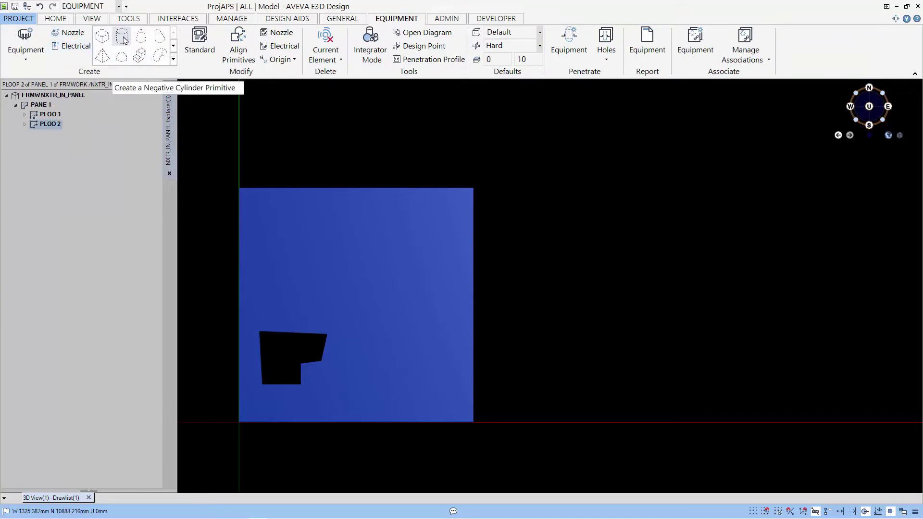
# Cut a negative cylinder of 1200 mm diameter and 200 mm height right of the irregular opening
pyautogui.click(123, 38)
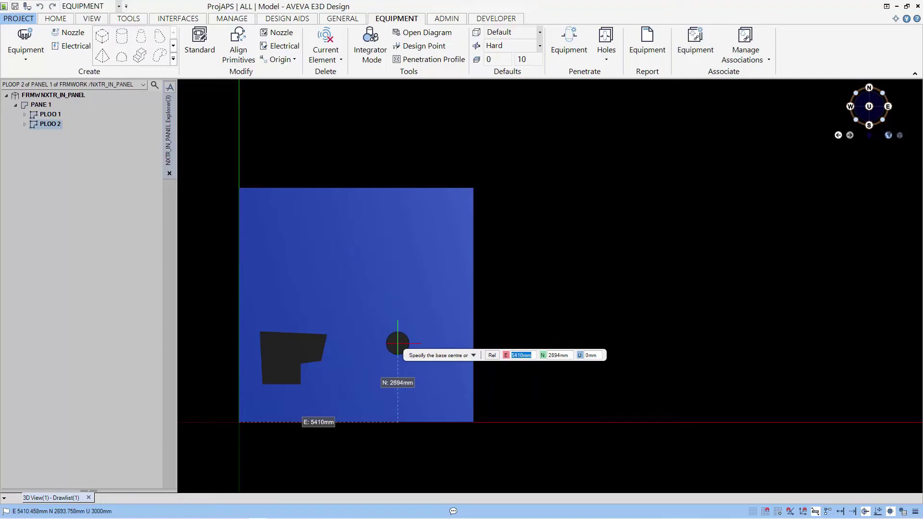
pyautogui.click(397, 343)
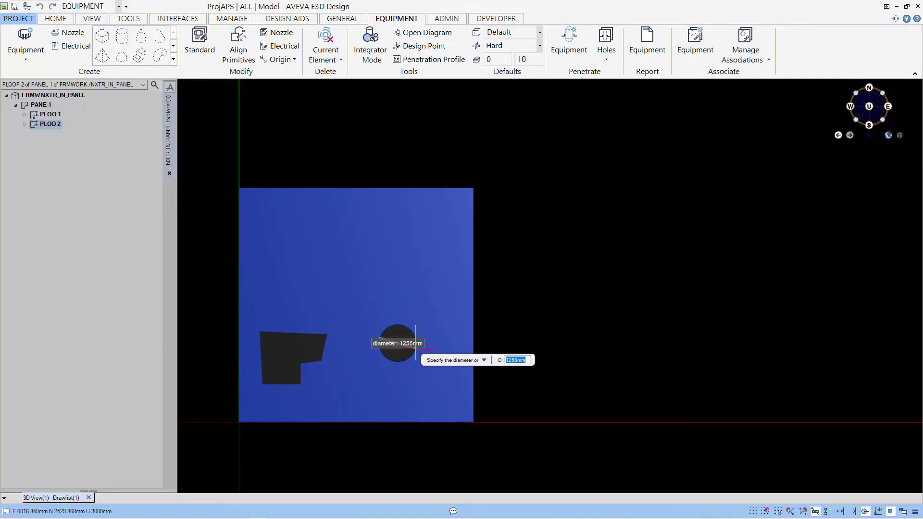
pyautogui.write('1200')
pyautogui.press('Return')
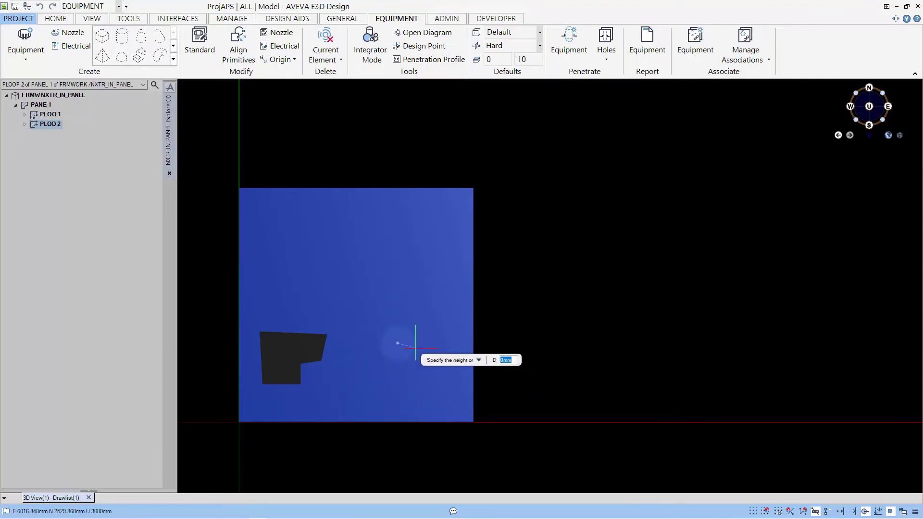
pyautogui.write('200')
pyautogui.press('Return')
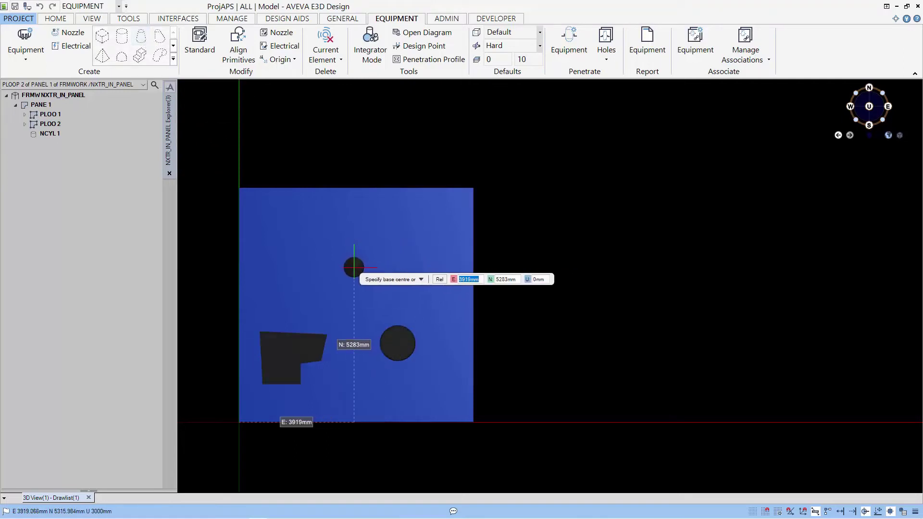
# Cut a negative cone above the cylinder hole: 1700 mm base, 1584 mm height, 250 mm top diameter
pyautogui.click(350, 278)
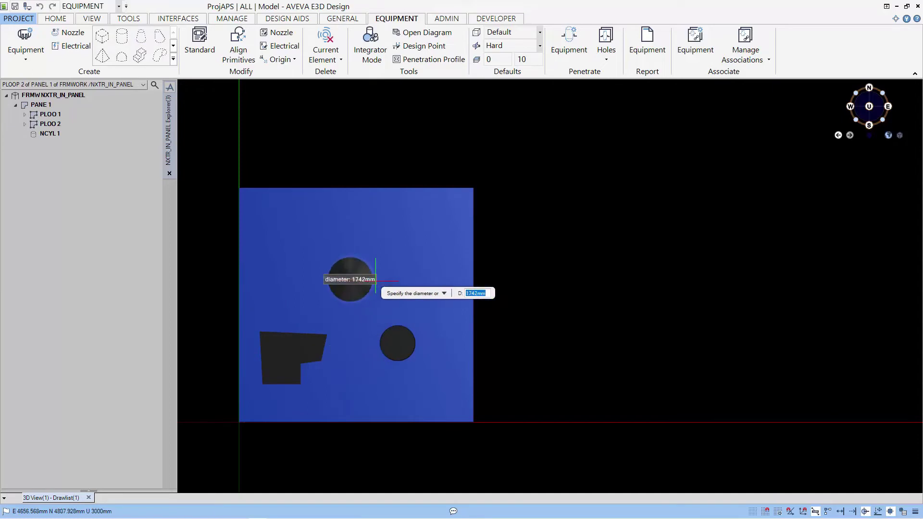
pyautogui.write('1700')
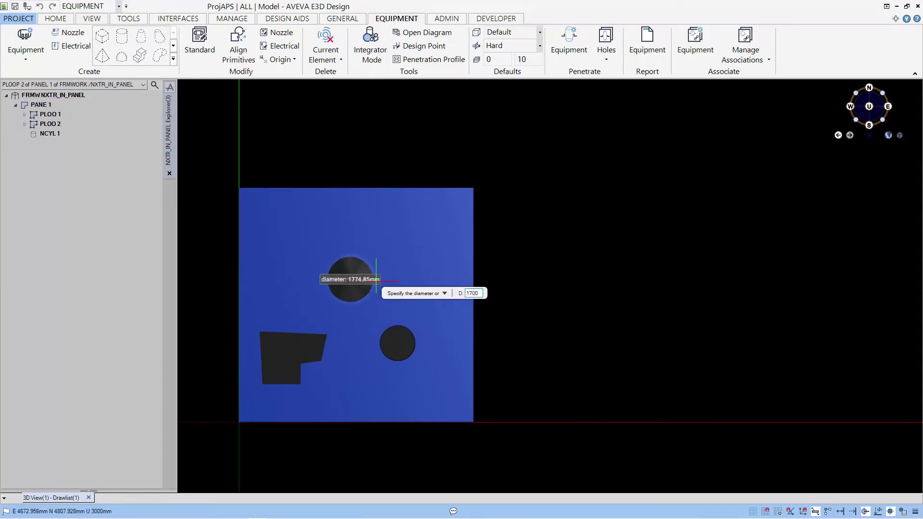
pyautogui.press('Return')
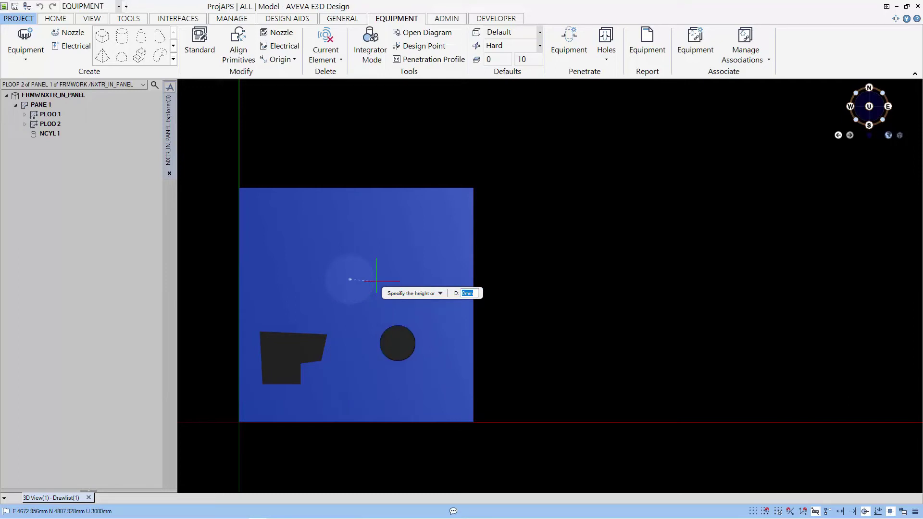
pyautogui.keyDown('shift'); pyautogui.moveTo(371, 274); pyautogui.dragTo(391, 140, button='middle'); pyautogui.keyUp('shift')
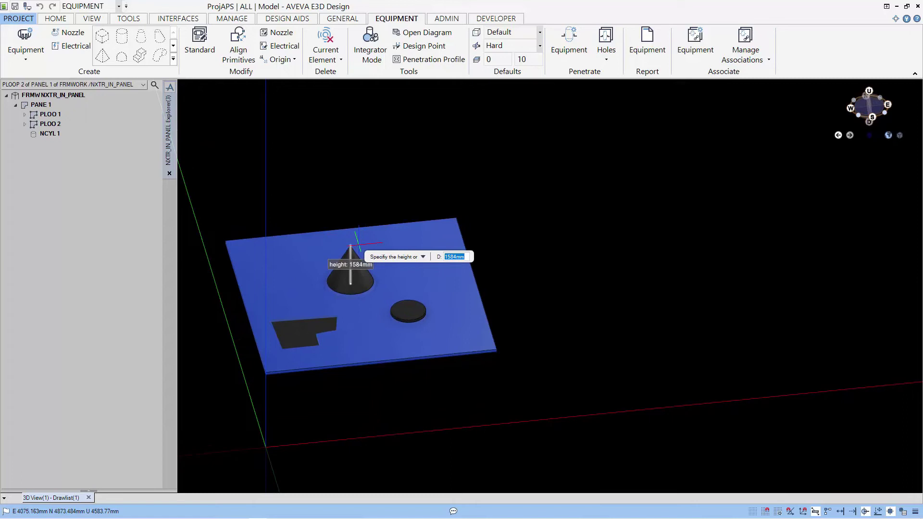
pyautogui.click(358, 244)
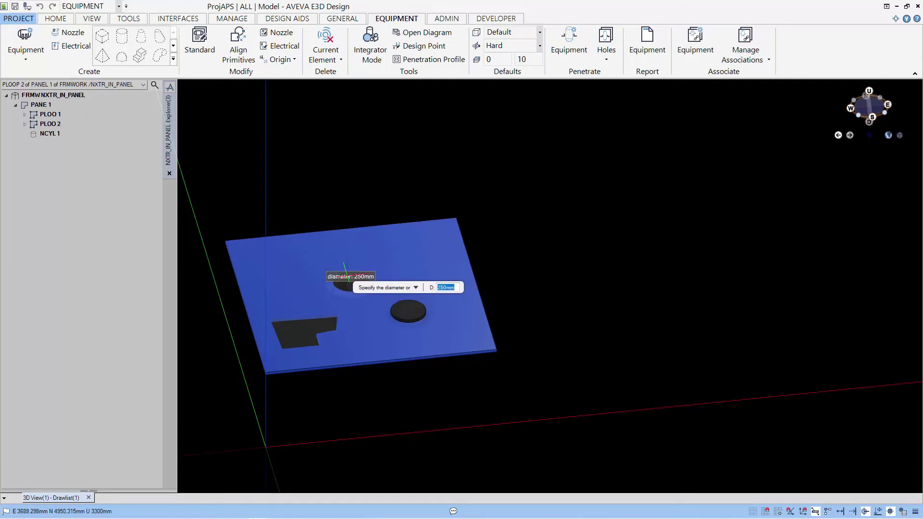
pyautogui.click(345, 279)
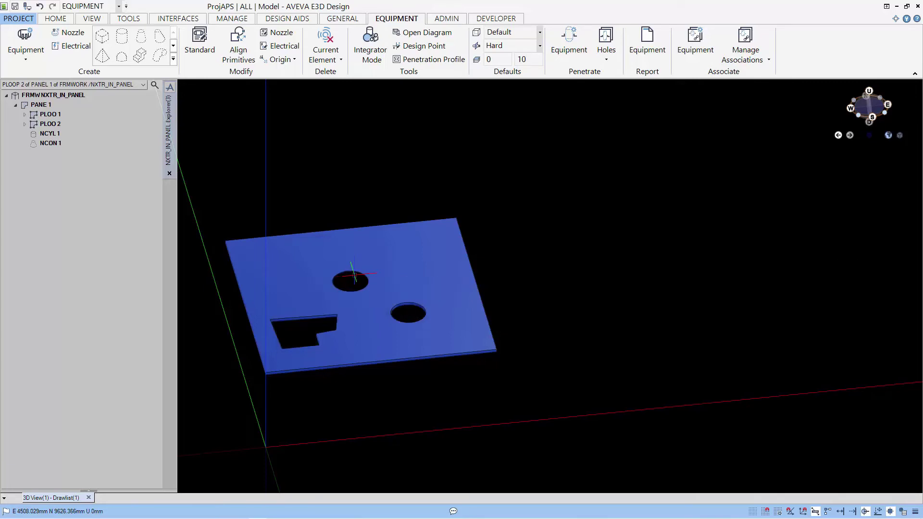
pyautogui.moveTo(360, 281); pyautogui.dragTo(374, 275, button='middle')
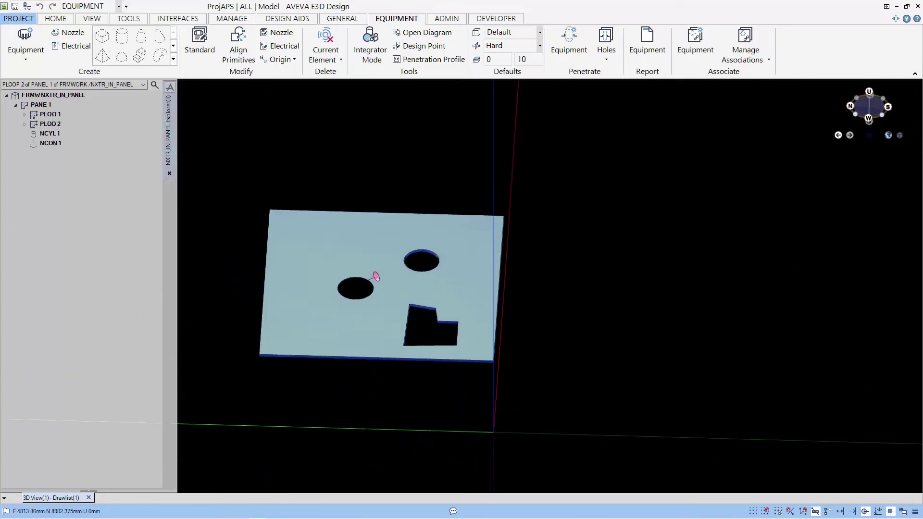
pyautogui.moveTo(375, 276)
pyautogui.mouseDown(button='middle')
pyautogui.moveTo(659, 294)
pyautogui.moveTo(612, 293)
pyautogui.mouseUp(button='middle')
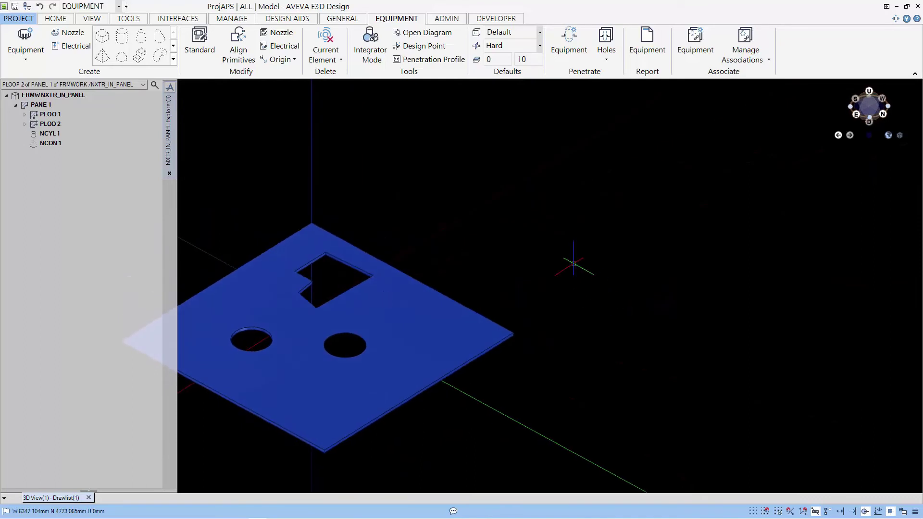
# Clip the 3D view to the selected plate panel with capping of cut faces turned on
pyautogui.click(93, 20)
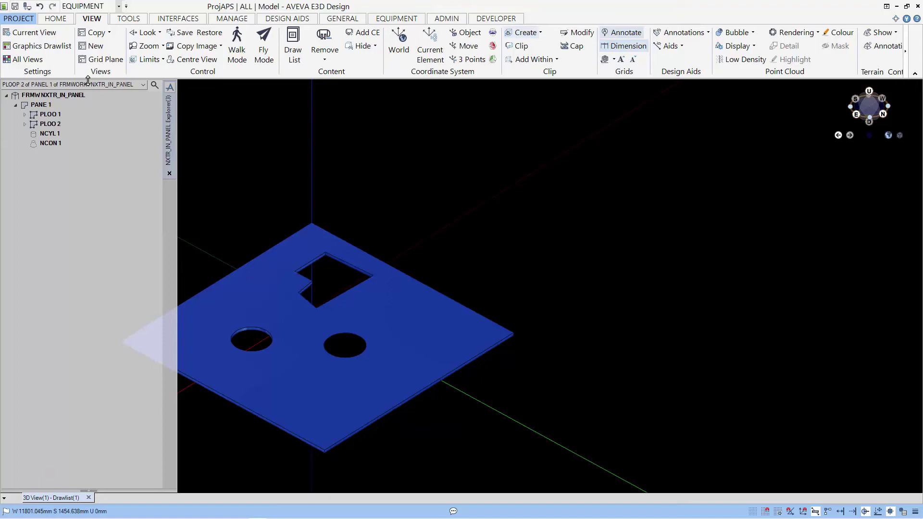
pyautogui.click(48, 106)
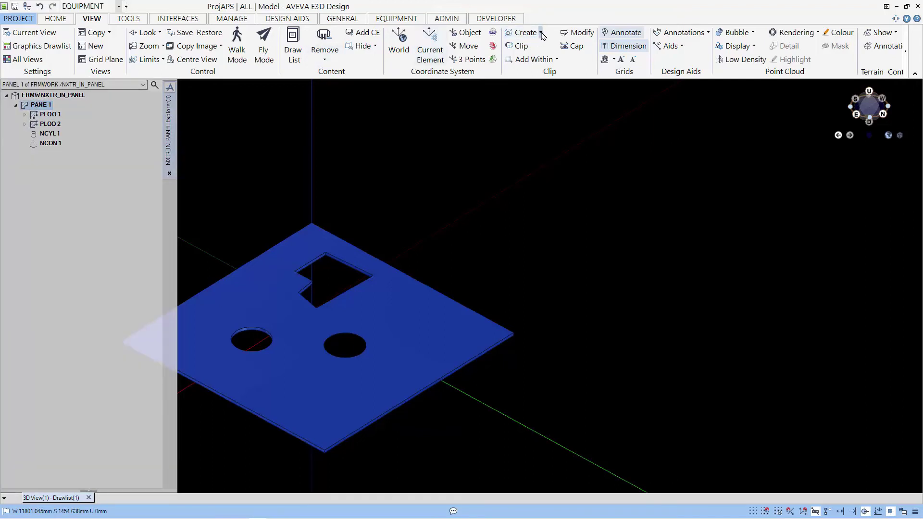
pyautogui.click(539, 33)
pyautogui.click(542, 47)
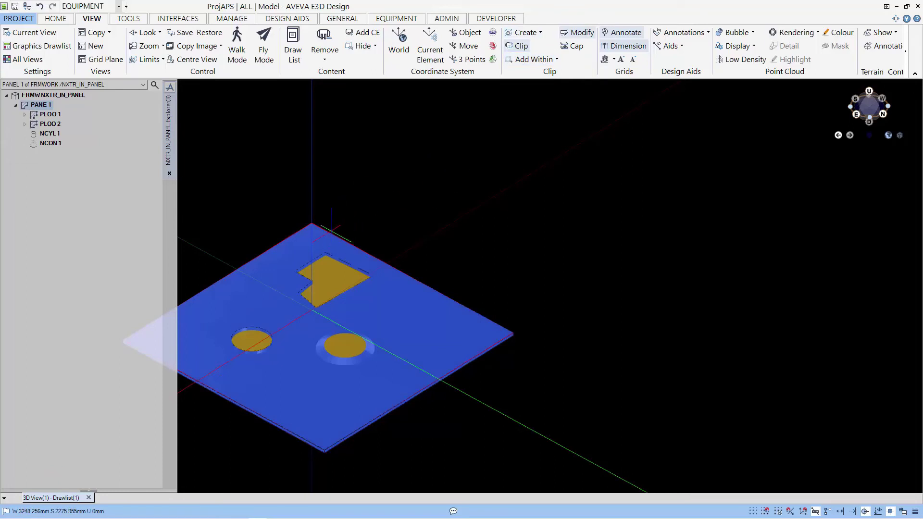
pyautogui.click(572, 46)
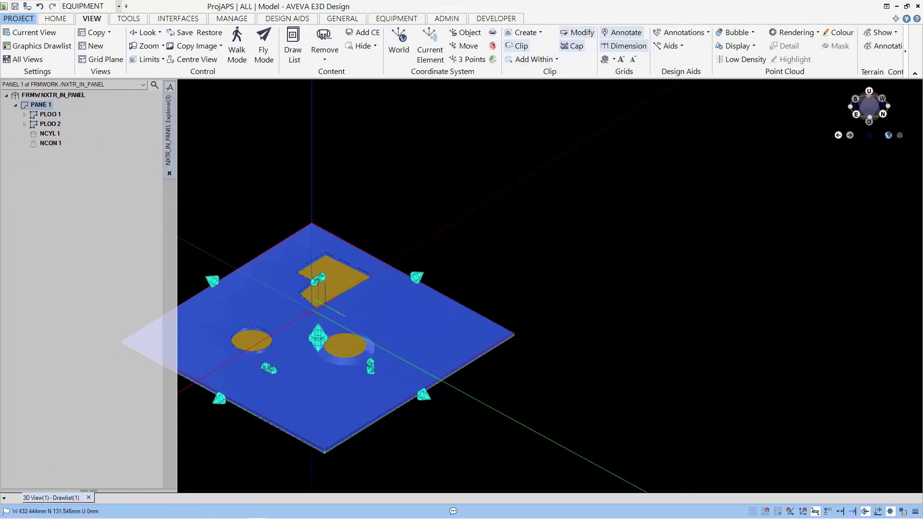
# Stretch the clip box above and below the plate to about 3138 mm high
pyautogui.click(317, 328)
pyautogui.moveTo(318, 329); pyautogui.dragTo(318, 283)
pyautogui.moveTo(317, 343); pyautogui.dragTo(318, 406)
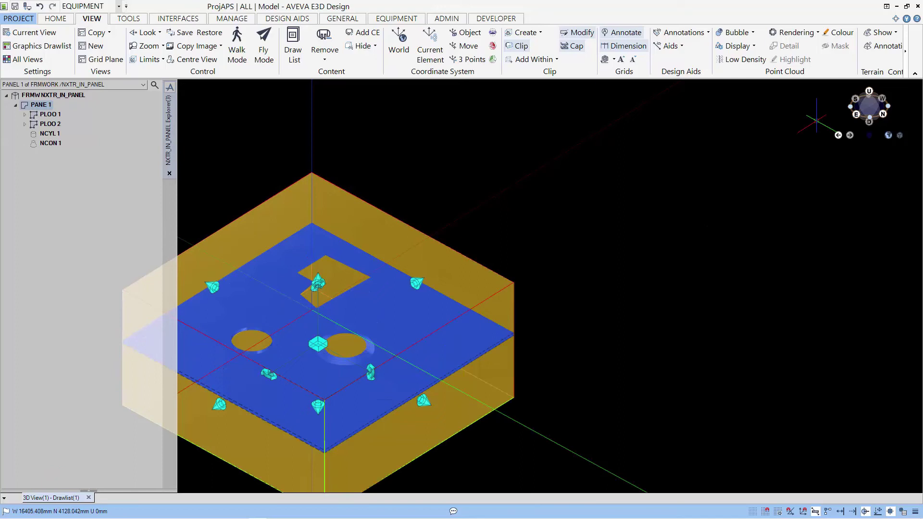
pyautogui.click(871, 94)
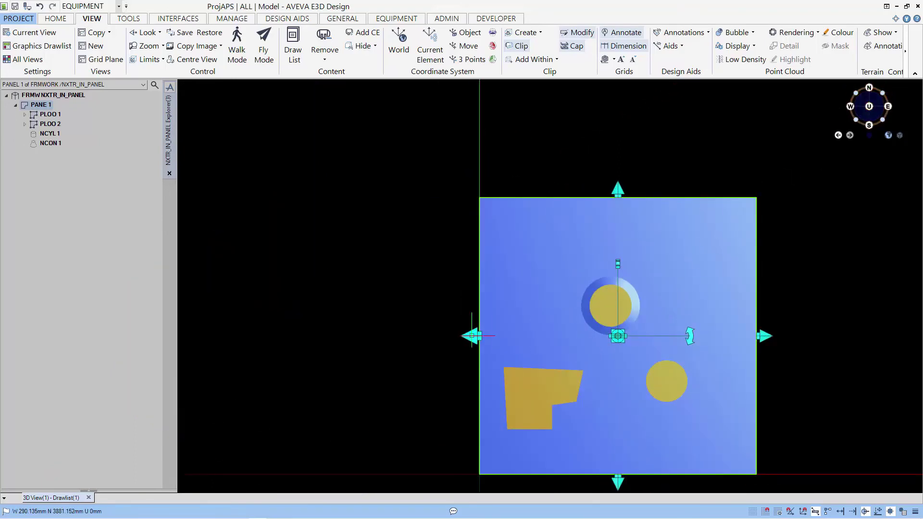
# Pull the clip box's left face through the cone hole, giving a 4262 mm box, and finish clip editing
pyautogui.moveTo(471, 335); pyautogui.dragTo(609, 346)
pyautogui.moveTo(586, 375); pyautogui.dragTo(587, 363, button='middle')
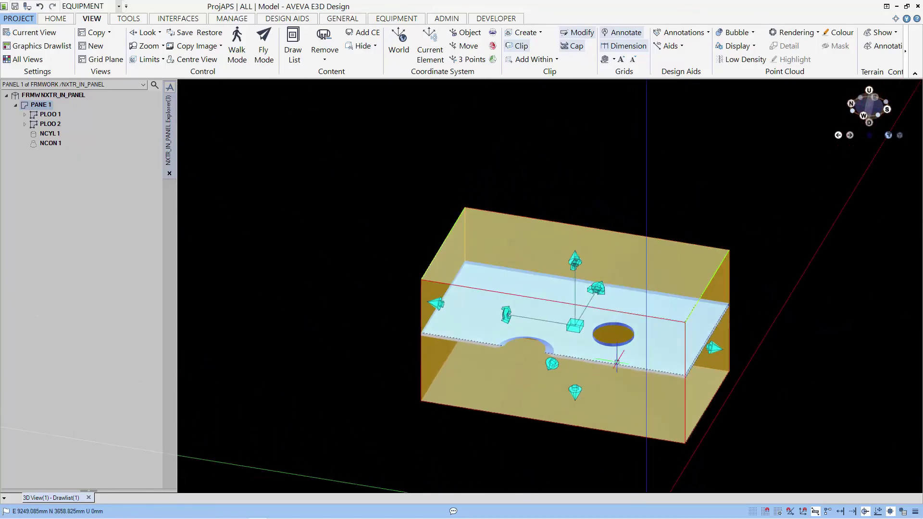
pyautogui.scroll(5, 615, 358)
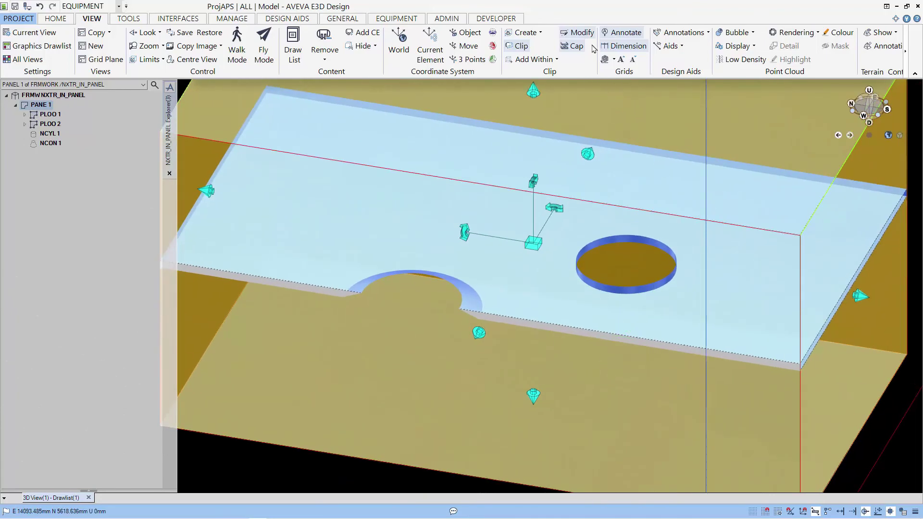
pyautogui.click(571, 45)
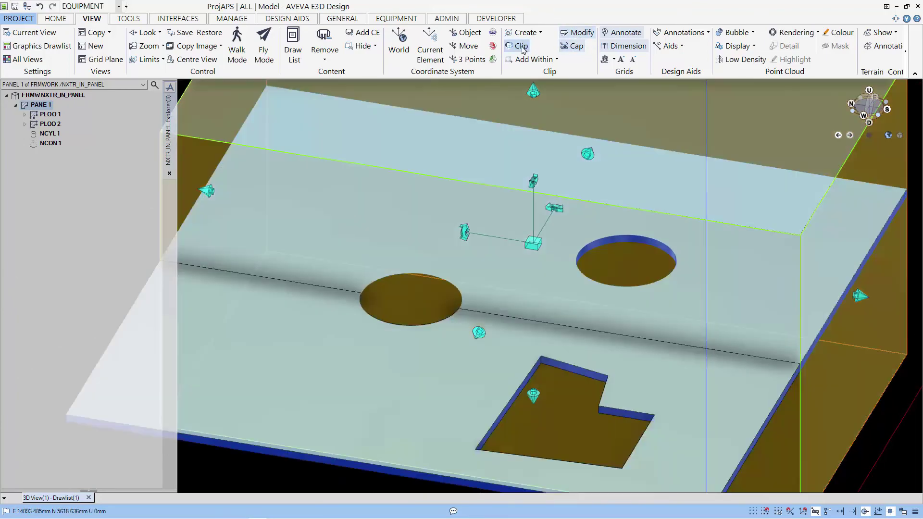
pyautogui.click(571, 46)
pyautogui.click(578, 32)
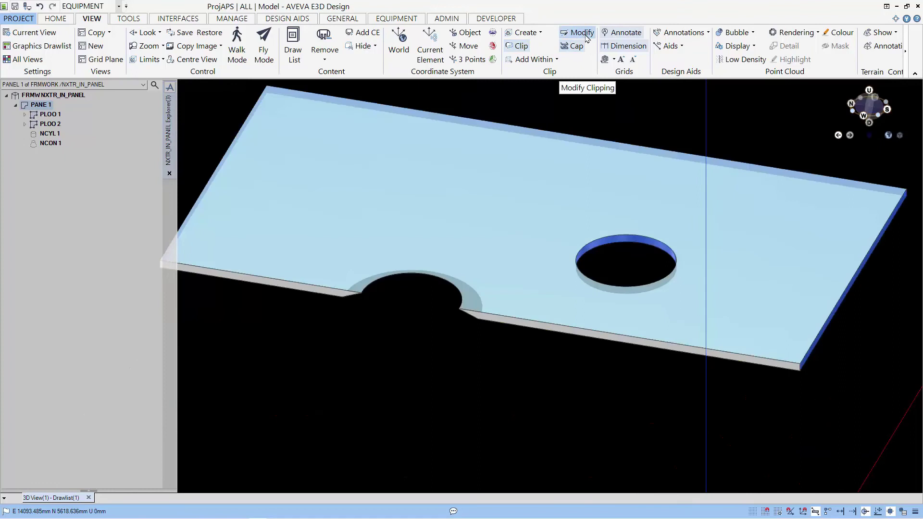
pyautogui.moveTo(445, 281); pyautogui.dragTo(406, 262, button='middle')
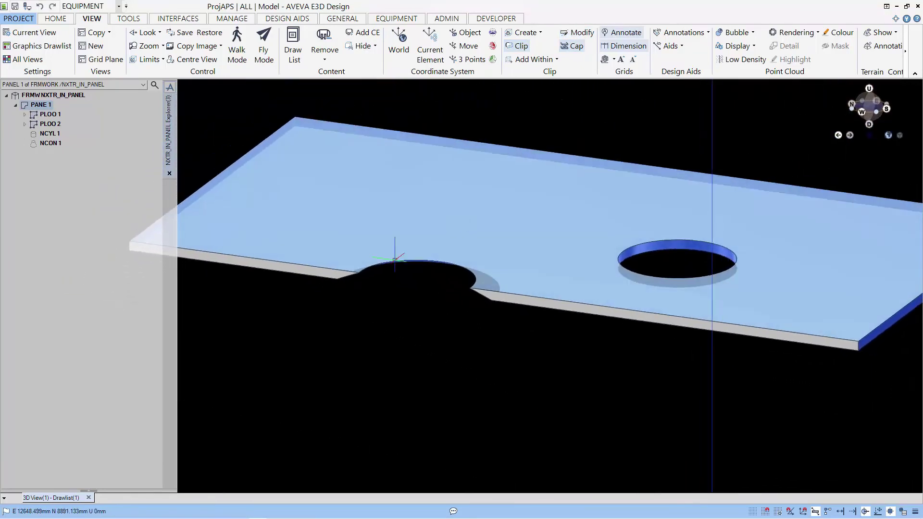